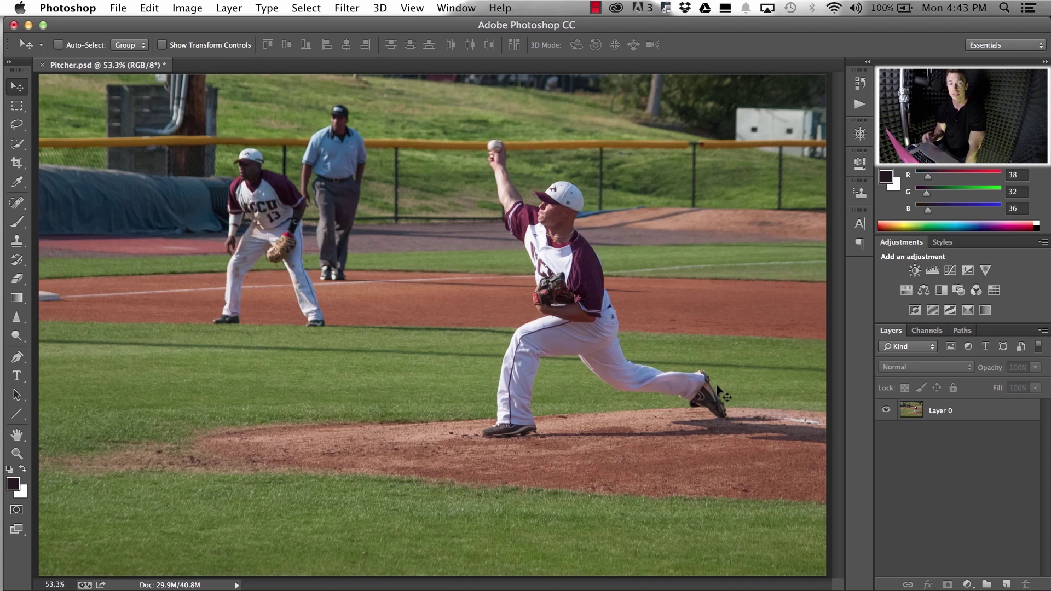
Make Layer 0 the active layer and switch to the Quick Selection tool (W)
{"action": "left_click", "coordinate": [906, 414]}
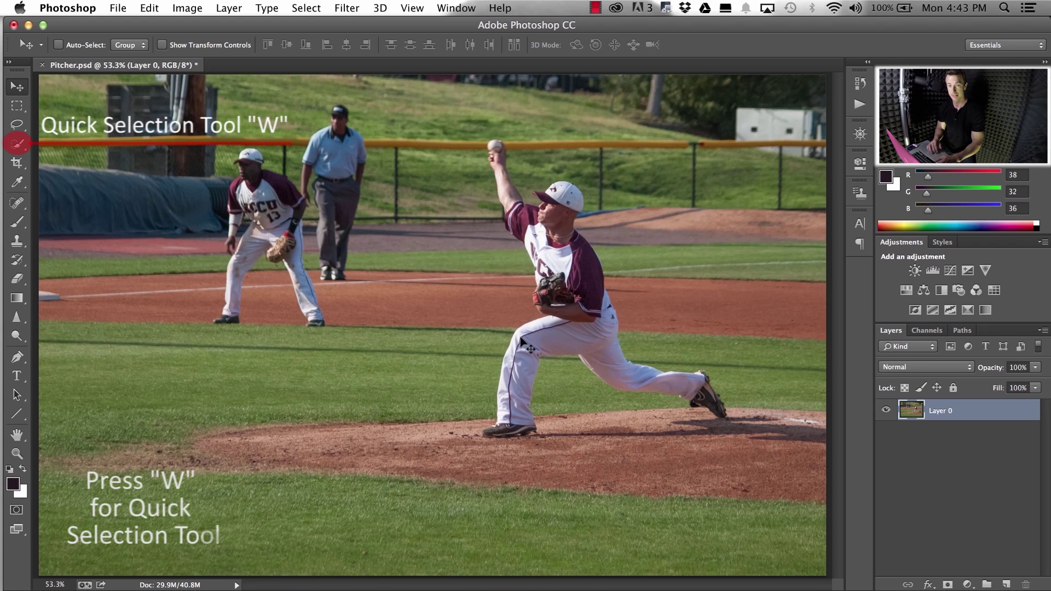
{"action": "key", "text": "w"}
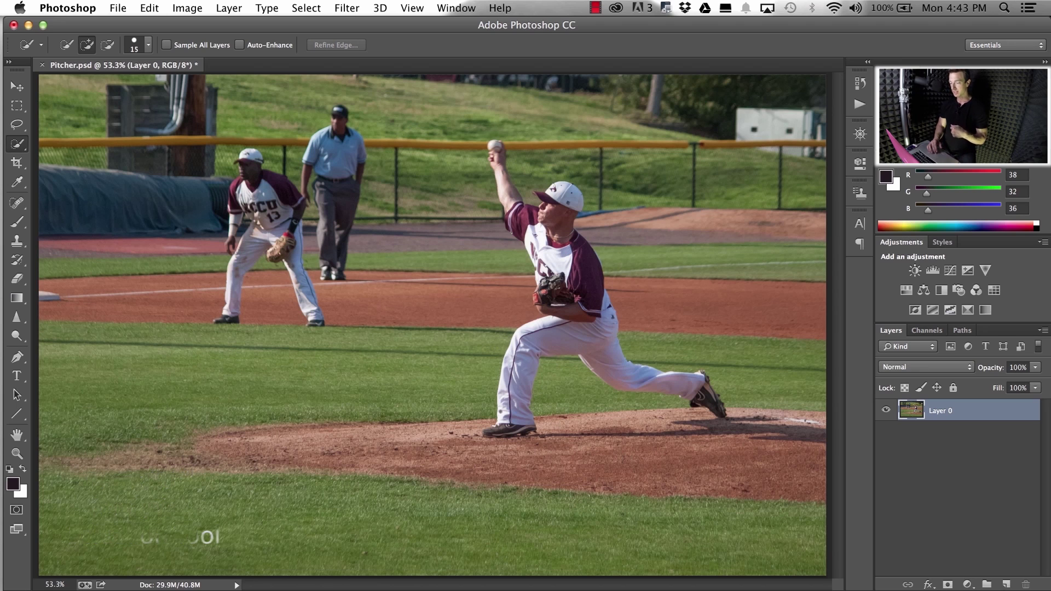
Brush the pitcher's torso, back leg and foot, cap, head and throwing arm into the selection
{"action": "mouse_move", "coordinate": [534, 356]}
{"action": "left_mouse_down"}
{"action": "mouse_move", "coordinate": [526, 337]}
{"action": "mouse_move", "coordinate": [626, 360]}
{"action": "mouse_move", "coordinate": [602, 421]}
{"action": "left_mouse_up"}
{"action": "left_click_drag", "start_coordinate": [707, 410], "coordinate": [701, 399]}
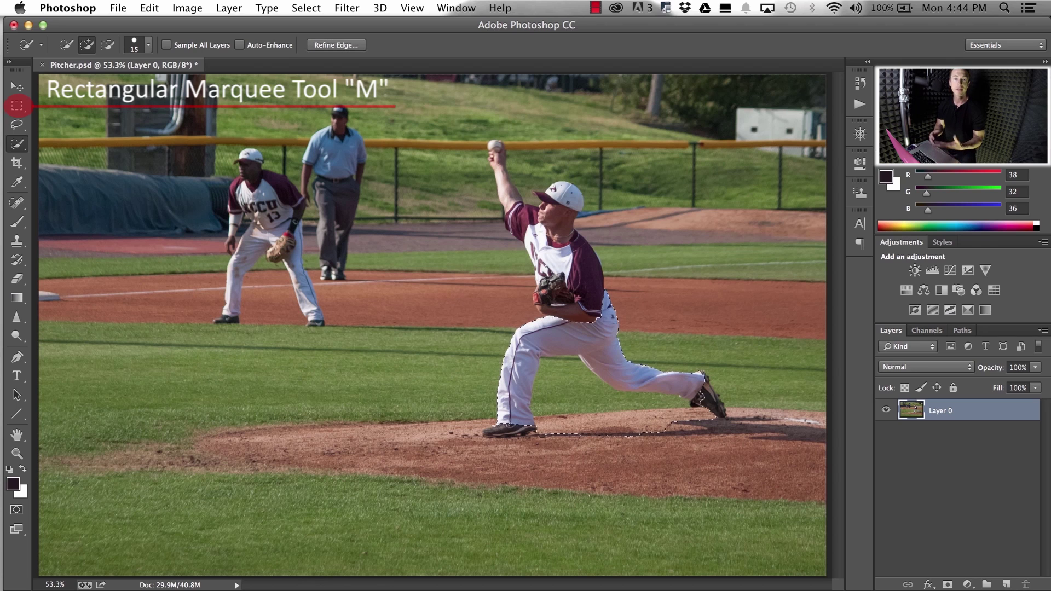
{"action": "left_click_drag", "start_coordinate": [533, 230], "coordinate": [562, 193]}
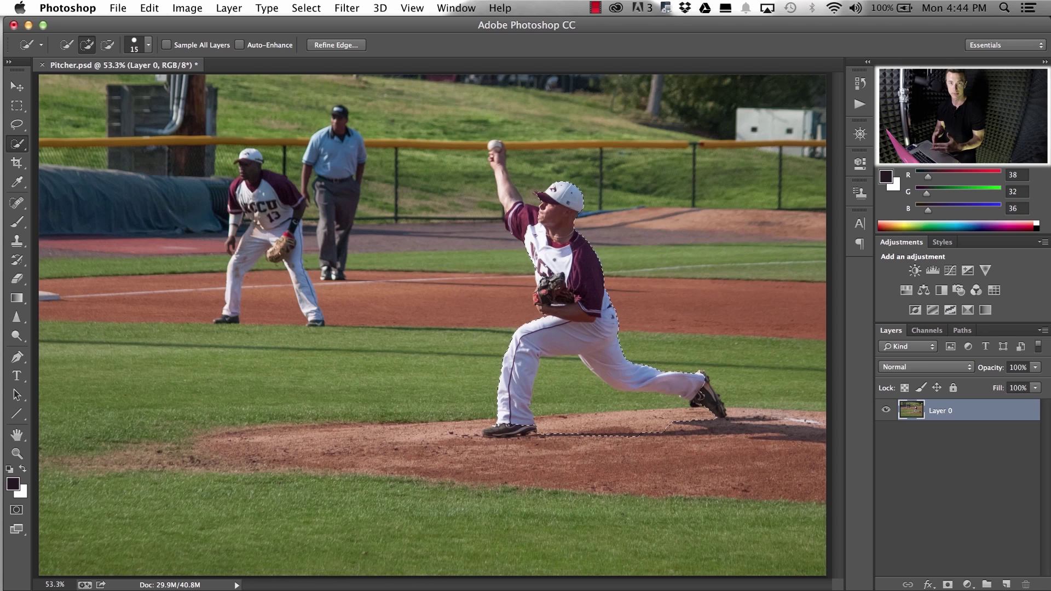
{"action": "left_click_drag", "start_coordinate": [506, 201], "coordinate": [496, 147]}
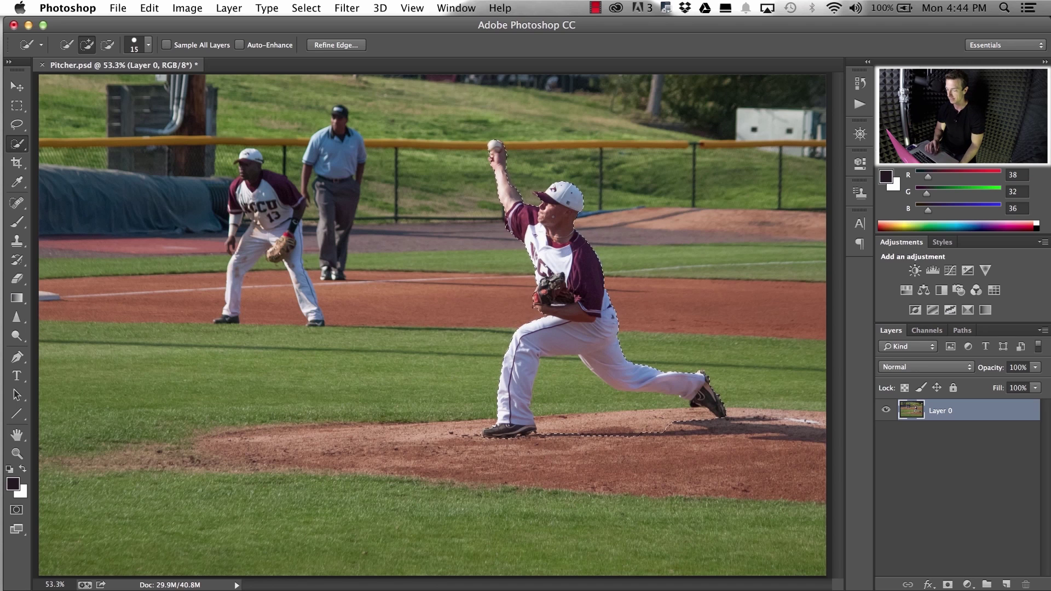
With the brush enlarged to 90, subtract the gap between the legs and the ground strip between the feet
{"action": "key", "text": "alt"}
{"action": "key", "text": "bracketright"}
{"action": "key", "text": "bracketright"}
{"action": "key", "text": "bracketright"}
{"action": "key", "text": "bracketright"}
{"action": "key", "text": "bracketright"}
{"action": "key", "text": "bracketright"}
{"action": "key", "text": "bracketright"}
{"action": "key", "text": "bracketright"}
{"action": "key", "text": "alt"}
{"action": "left_click_drag", "start_coordinate": [585, 420], "coordinate": [567, 399]}
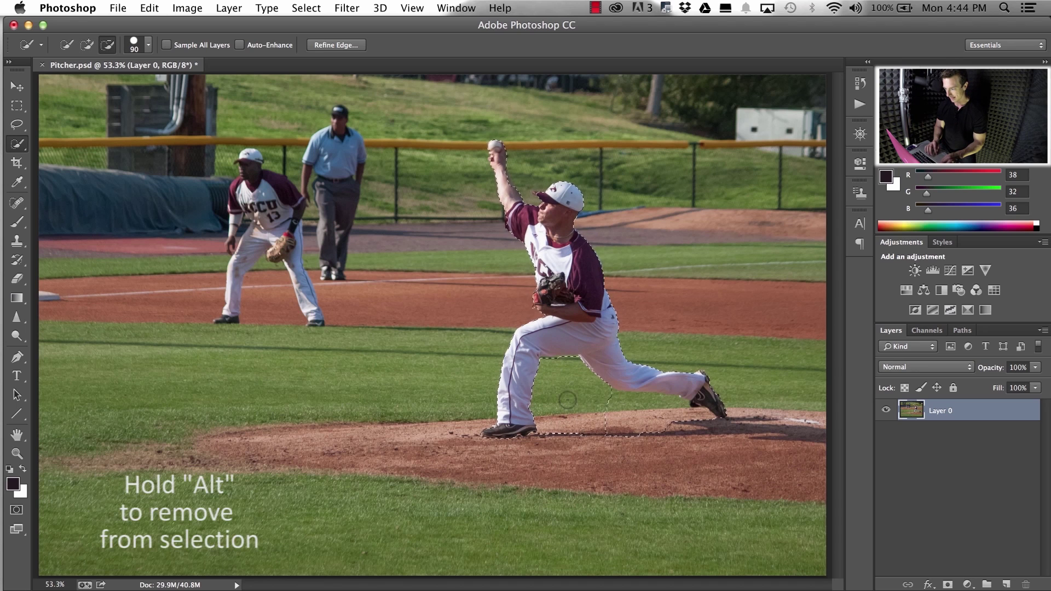
{"action": "left_click_drag", "start_coordinate": [671, 420], "coordinate": [572, 434]}
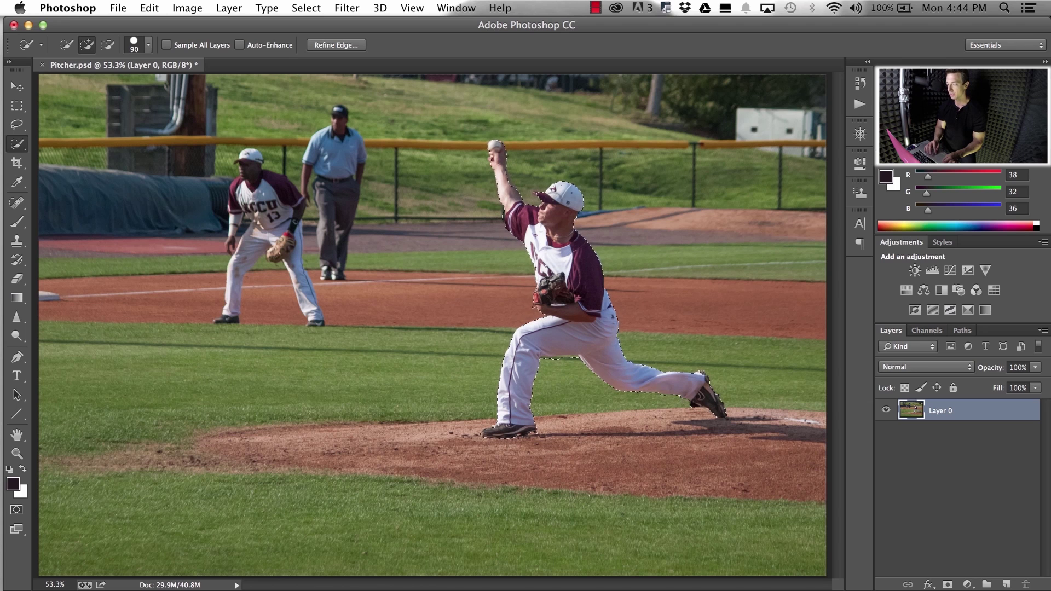
{"action": "key", "text": "alt"}
{"action": "key", "text": "alt"}
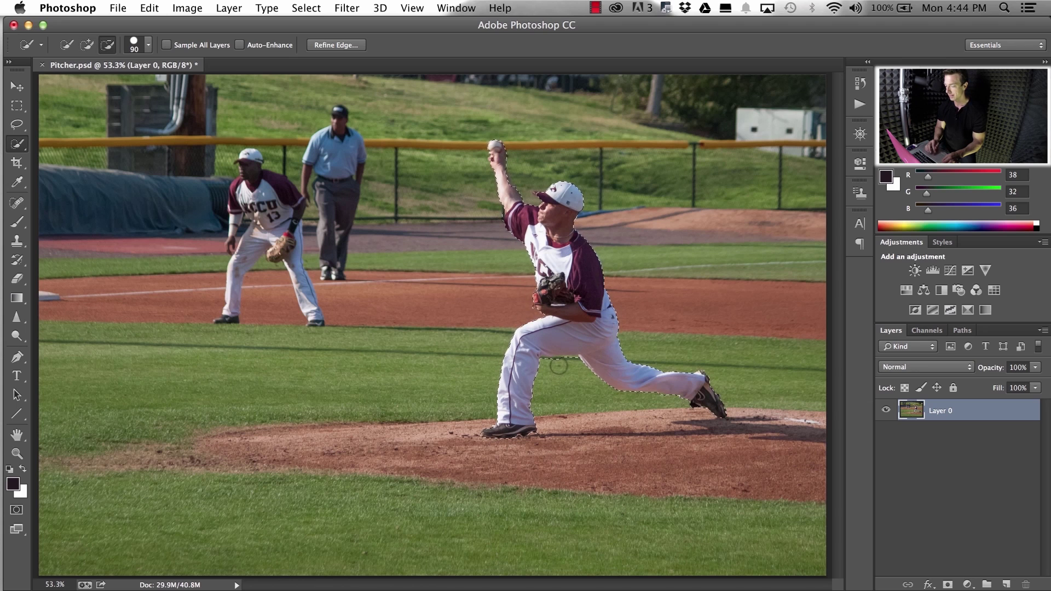
{"action": "key", "text": "alt"}
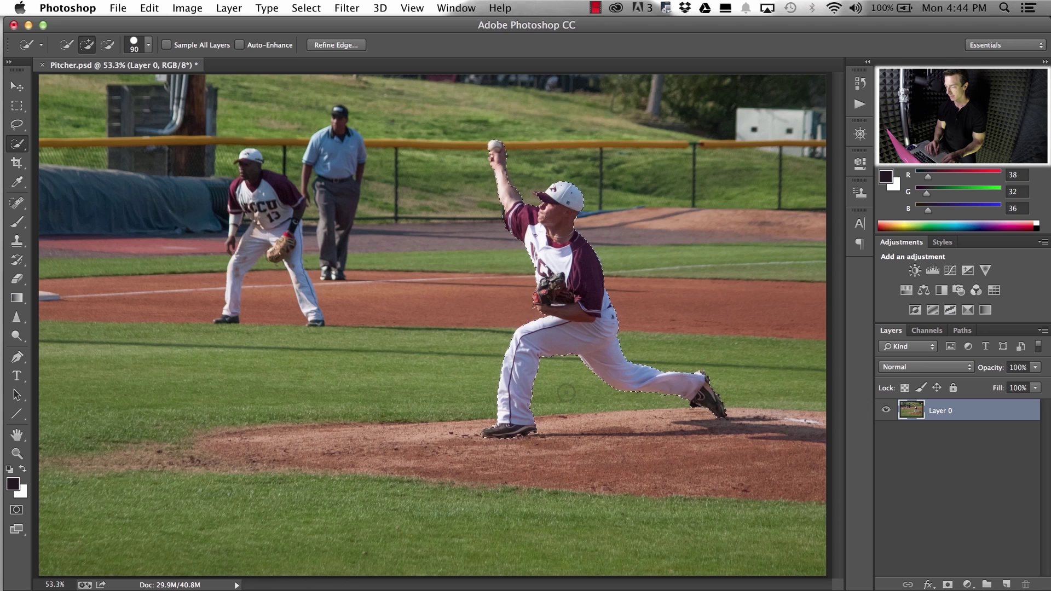
{"action": "key", "text": "alt"}
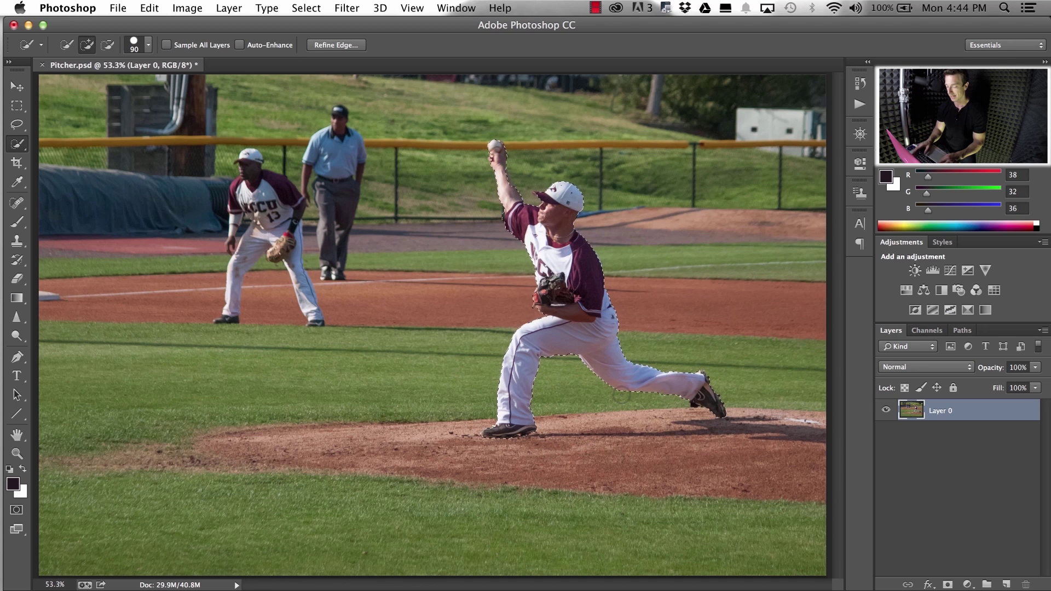
{"action": "scroll", "coordinate": [622, 395], "scroll_direction": "up", "scroll_amount": 1}
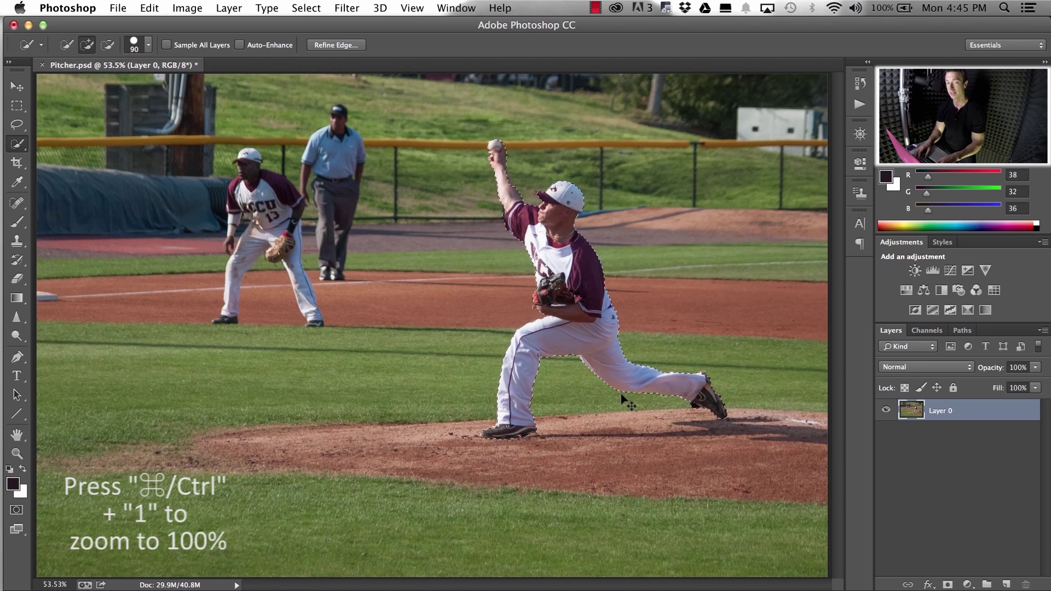
At 100% view, shrink the brush to 70, then 25, and touch up the pitcher's selection edges
{"action": "key", "text": "super+1"}
{"action": "left_click_drag", "start_coordinate": [694, 409], "coordinate": [366, 404]}
{"action": "key", "text": "alt"}
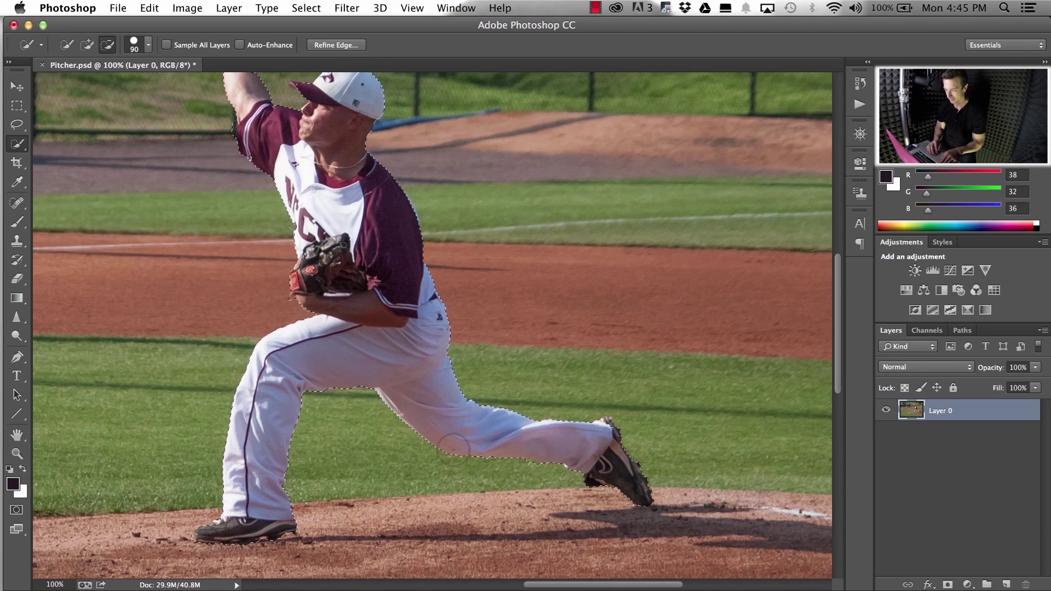
{"action": "key", "text": "bracketleft"}
{"action": "key", "text": "bracketleft"}
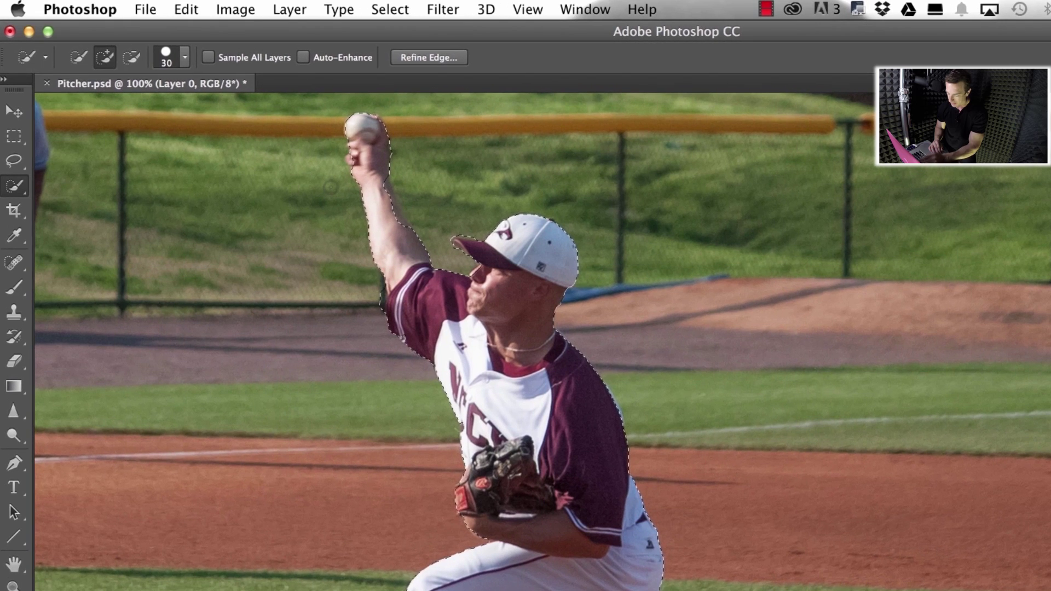
{"action": "key", "text": "bracketleft"}
{"action": "key", "text": "bracketleft"}
{"action": "key", "text": "bracketleft"}
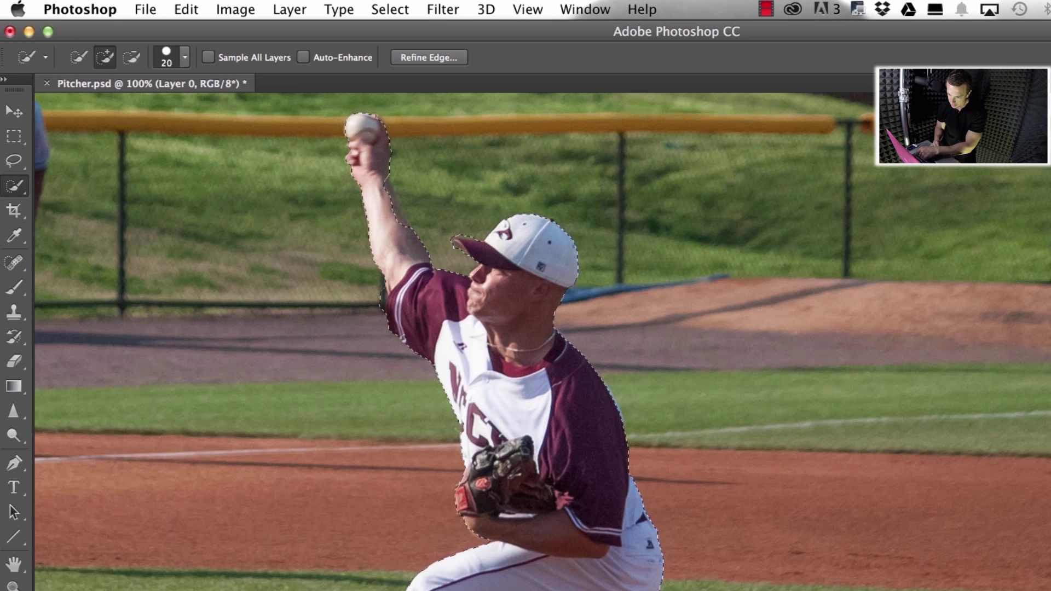
{"action": "key", "text": "alt"}
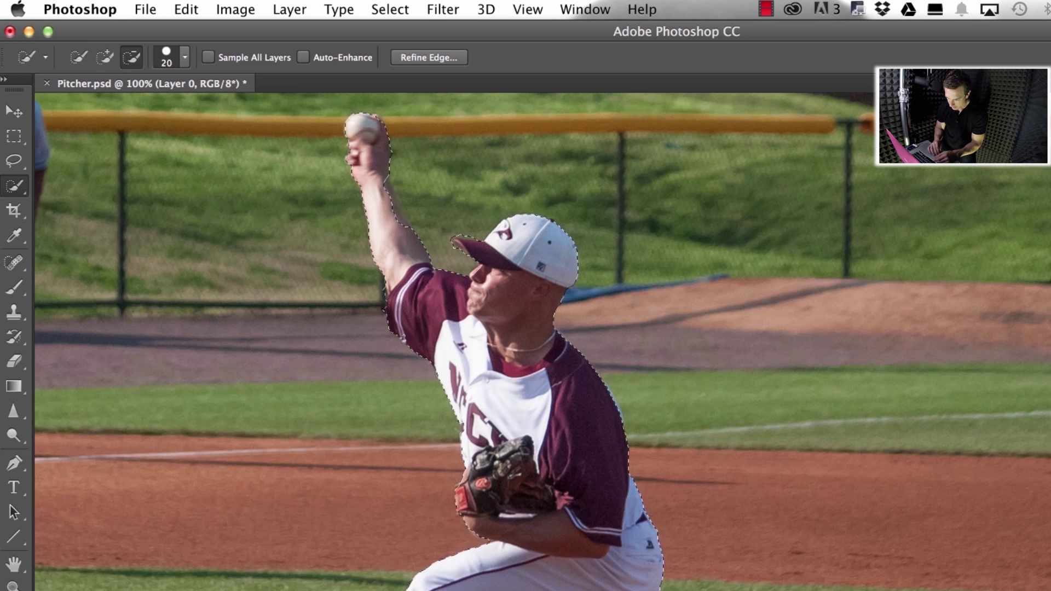
{"action": "key", "text": "alt"}
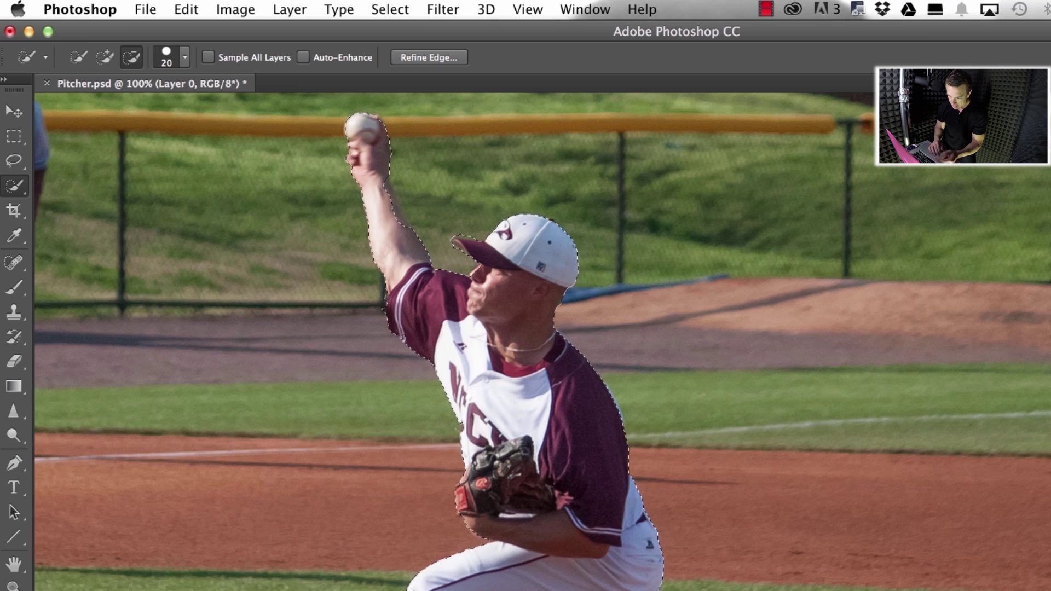
{"action": "key", "text": "alt"}
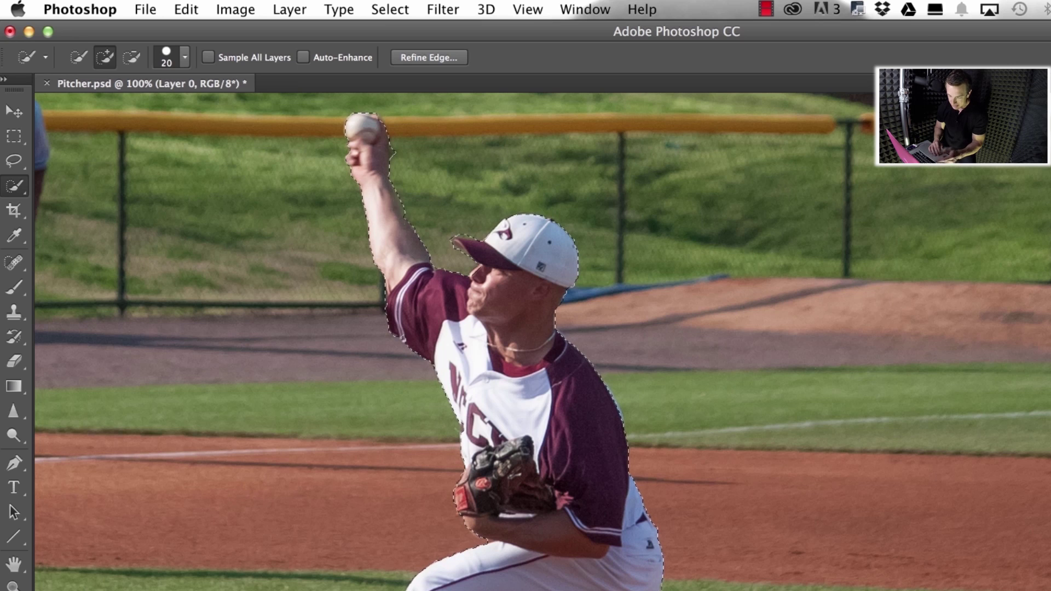
{"action": "key", "text": "alt"}
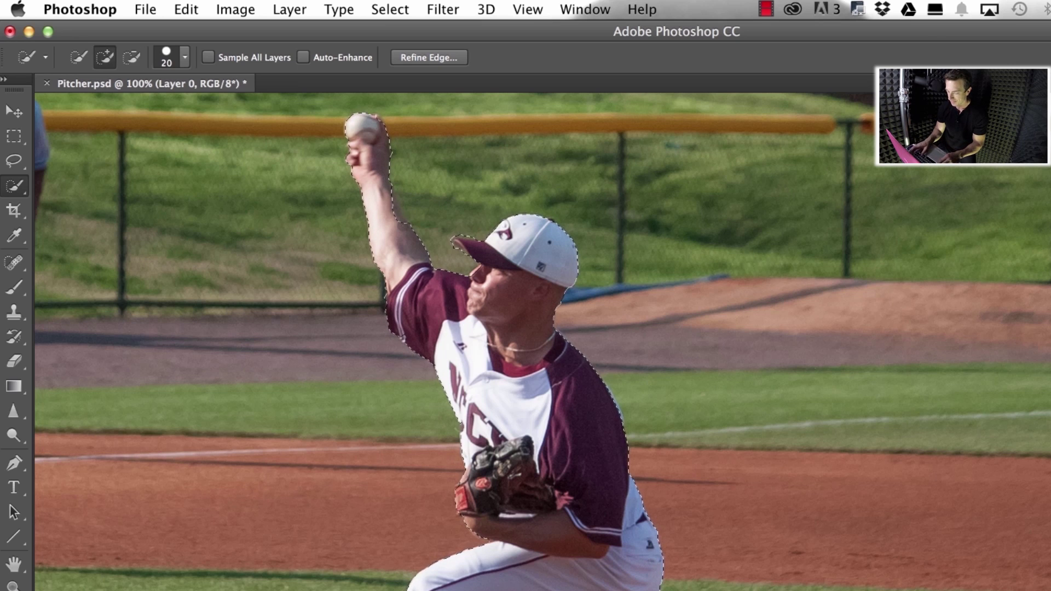
Zoom to 200% on the pitcher's raised arm and cap, then switch to the Lasso tool
{"action": "key", "text": "super+plus"}
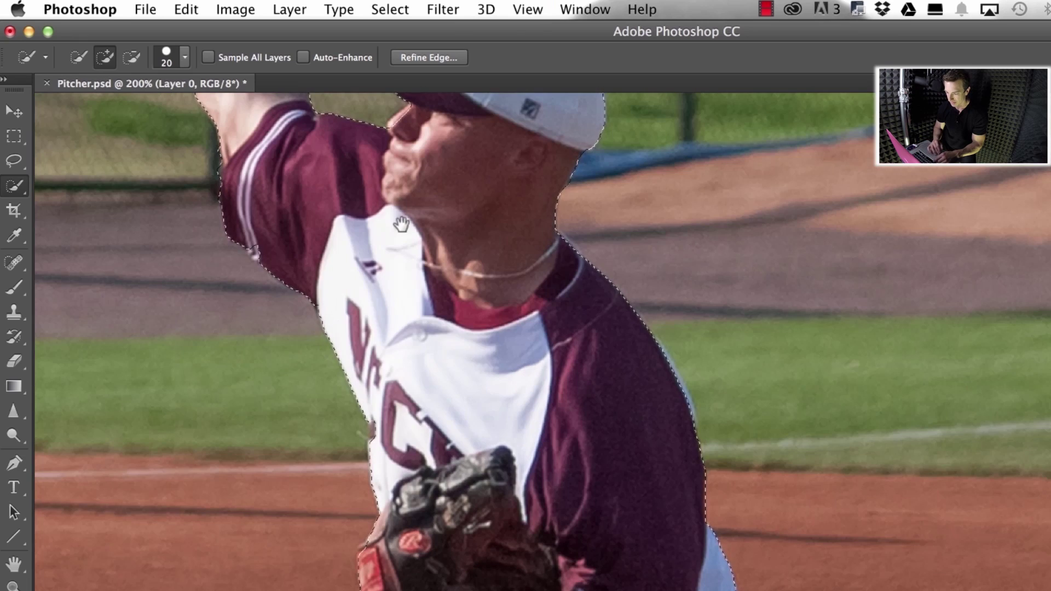
{"action": "left_click_drag", "start_coordinate": [400, 222], "coordinate": [599, 527]}
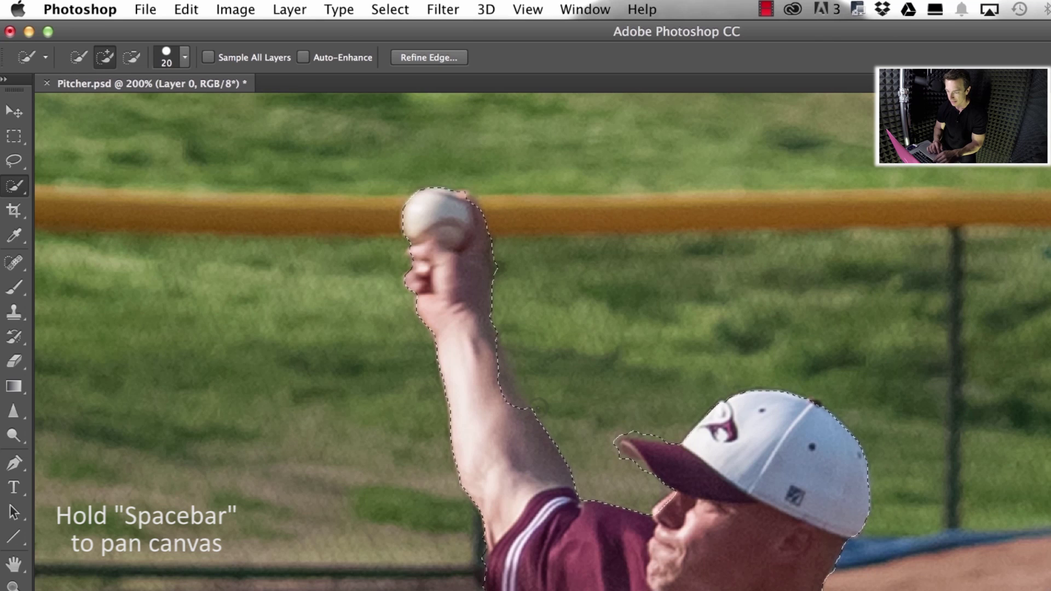
{"action": "key", "text": "l"}
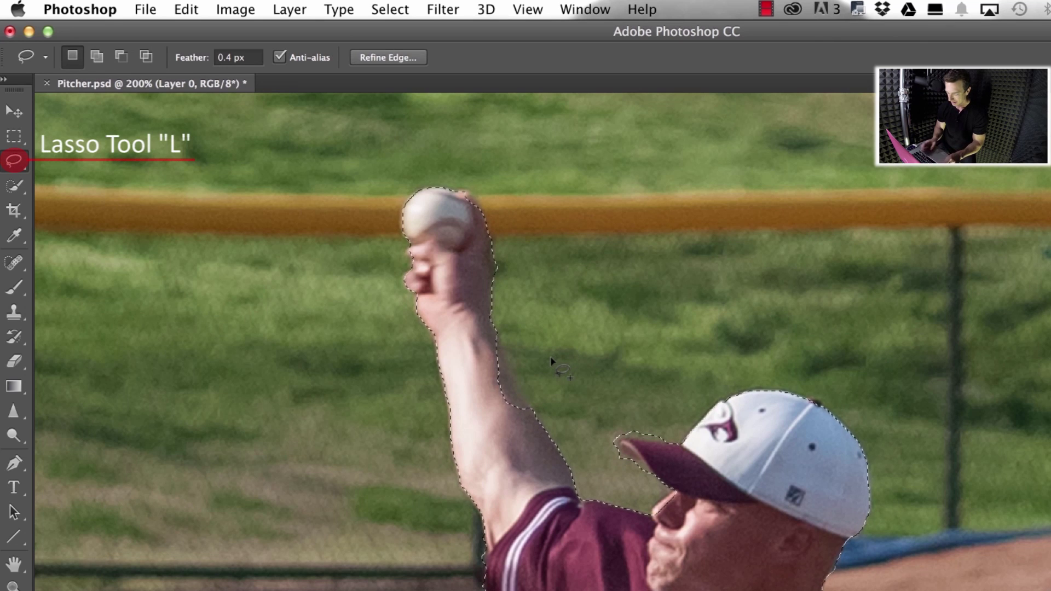
Add the missed part of the arm around the elbow with the freehand Lasso
{"action": "key", "text": "shift+l"}
{"action": "key", "text": "shift+l"}
{"action": "key", "text": "shift+l"}
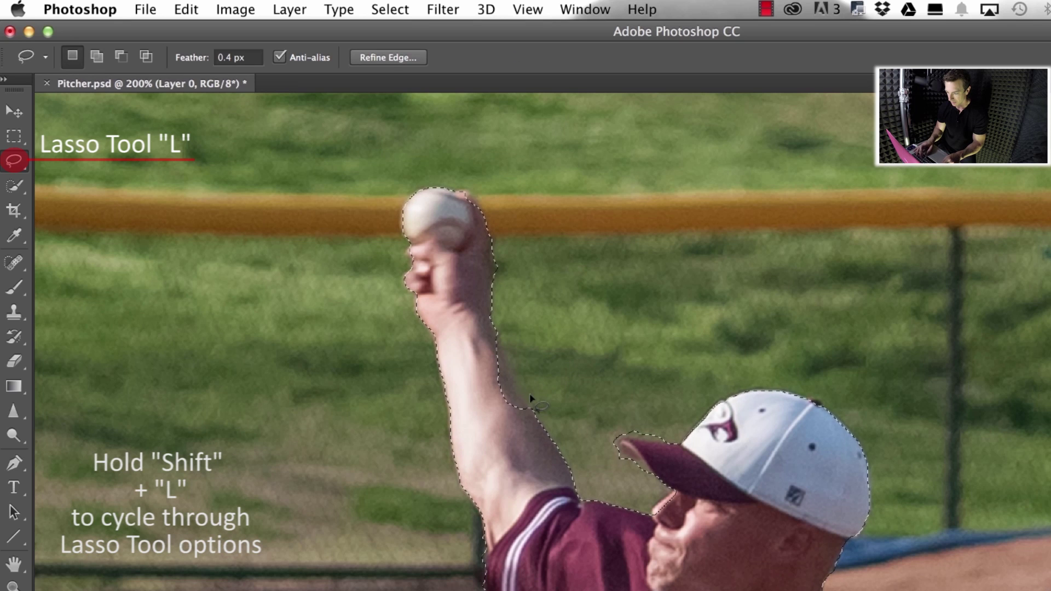
{"action": "key", "text": "alt"}
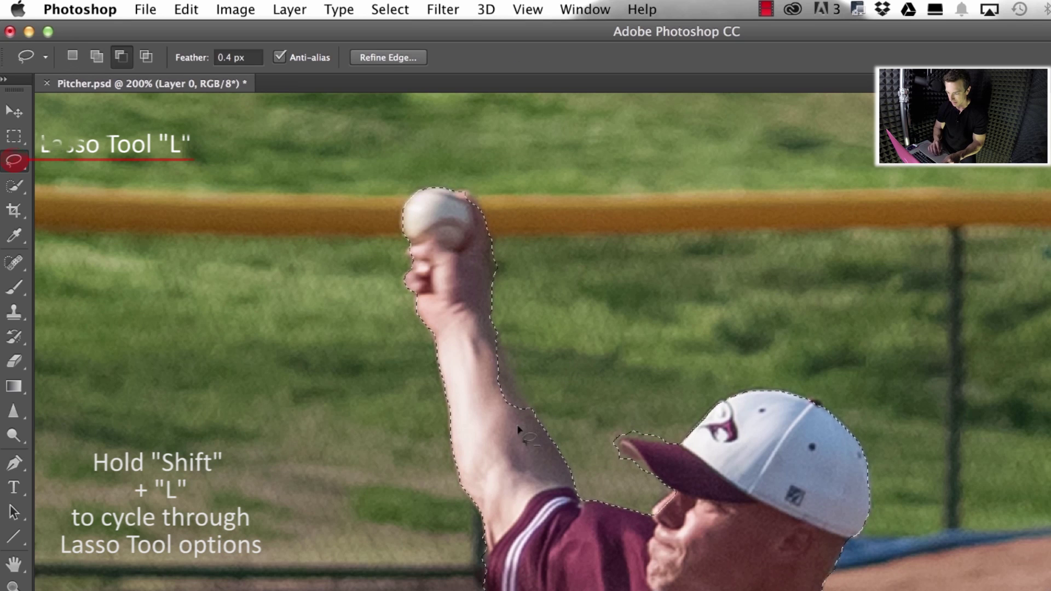
{"action": "key", "text": "shift"}
{"action": "mouse_move", "coordinate": [517, 422]}
{"action": "left_mouse_down"}
{"action": "mouse_move", "coordinate": [539, 411]}
{"action": "mouse_move", "coordinate": [501, 344]}
{"action": "mouse_move", "coordinate": [475, 350]}
{"action": "mouse_move", "coordinate": [513, 436]}
{"action": "left_mouse_up"}
Trim the selection along the lower edge of the cap brim
{"action": "key", "text": "alt"}
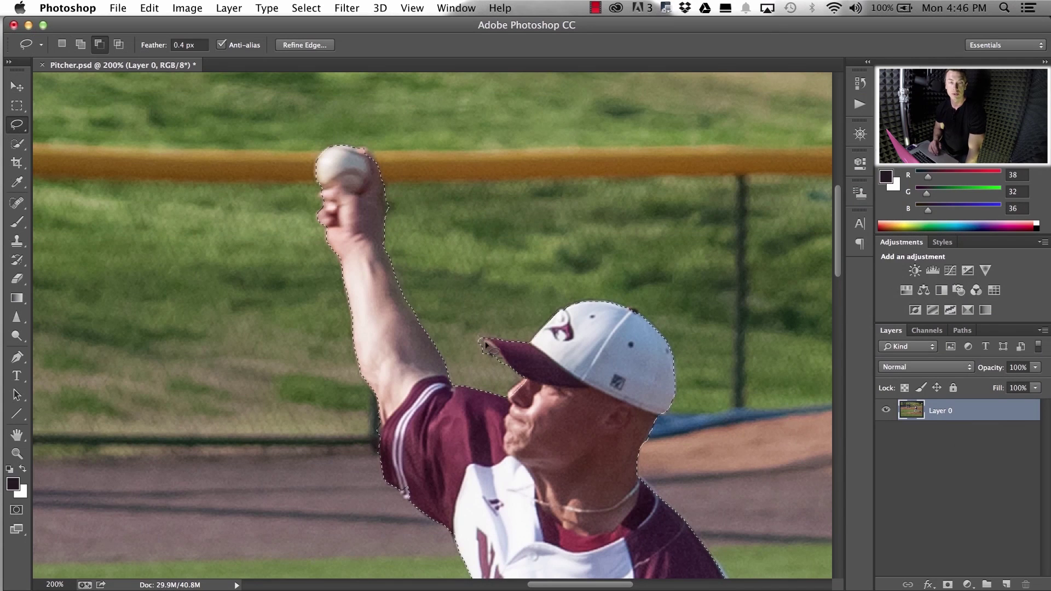
{"action": "mouse_move", "coordinate": [484, 344]}
{"action": "left_mouse_down"}
{"action": "mouse_move", "coordinate": [509, 370]}
{"action": "mouse_move", "coordinate": [469, 364]}
{"action": "left_mouse_up"}
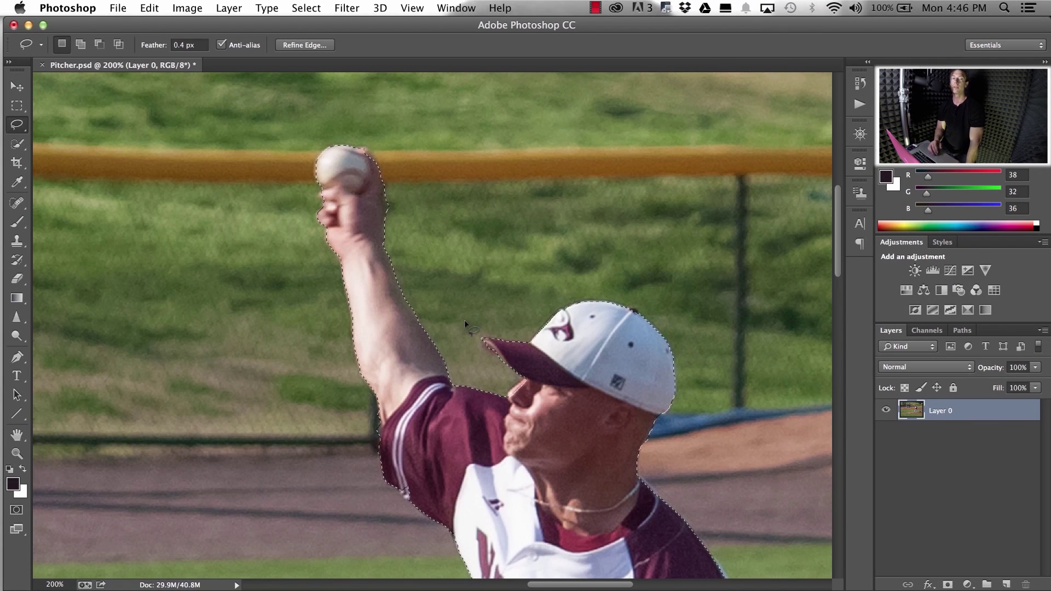
{"action": "key", "text": "shift"}
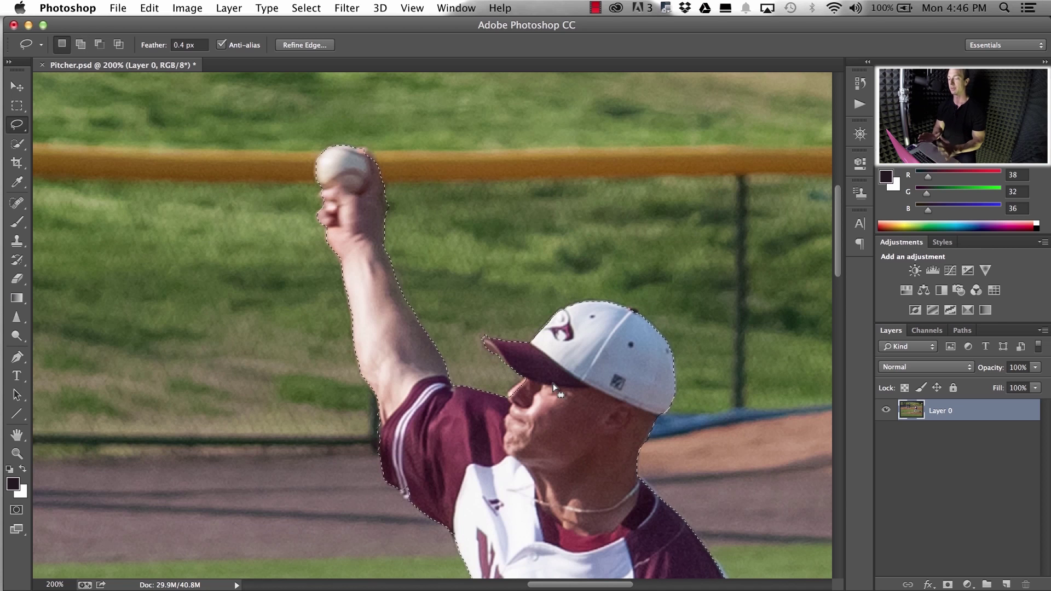
Add along the shoulder edge, then zoom back out to see the whole pitcher
{"action": "scroll", "coordinate": [553, 383], "scroll_direction": "down", "scroll_amount": 5}
{"action": "scroll", "coordinate": [553, 383], "scroll_direction": "right", "scroll_amount": 5}
{"action": "key", "text": "shift"}
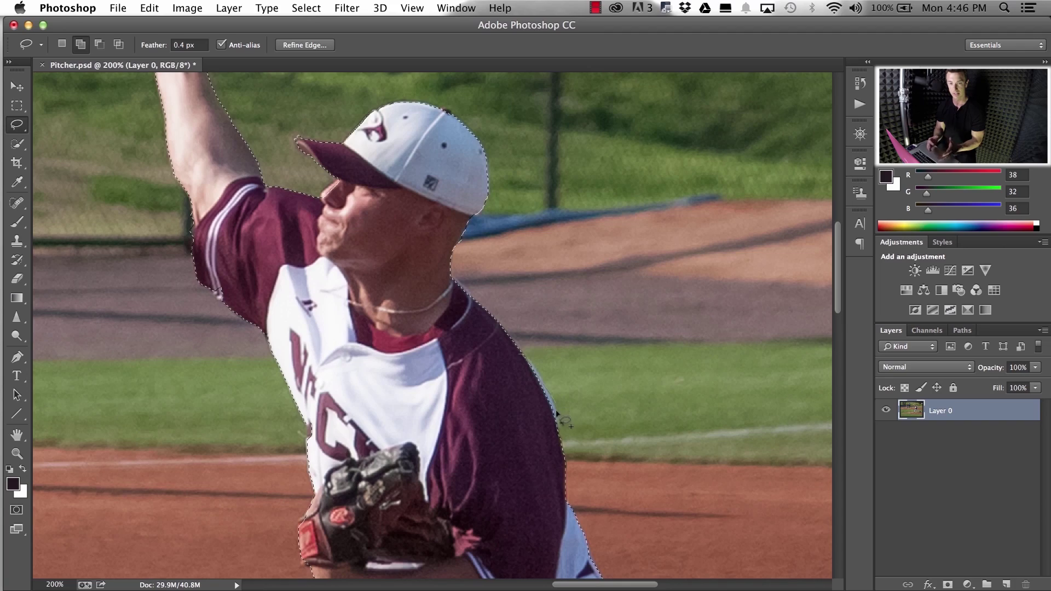
{"action": "scroll", "coordinate": [545, 481], "scroll_direction": "down", "scroll_amount": 6}
{"action": "scroll", "coordinate": [545, 481], "scroll_direction": "right", "scroll_amount": 1}
{"action": "scroll", "coordinate": [545, 482], "scroll_direction": "down", "scroll_amount": 3}
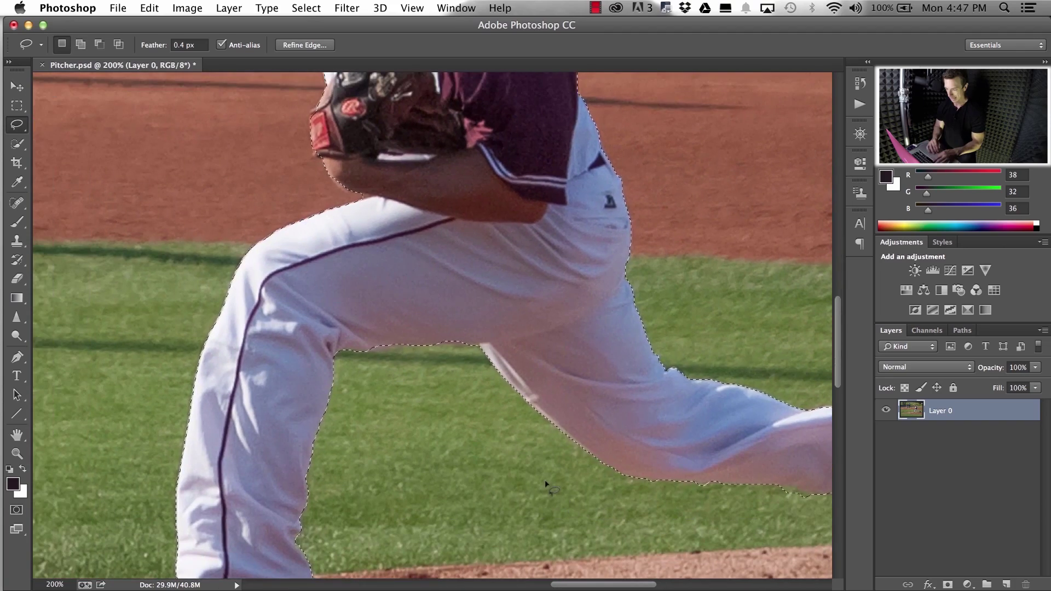
{"action": "key", "text": "super+minus"}
{"action": "key", "text": "super+minus"}
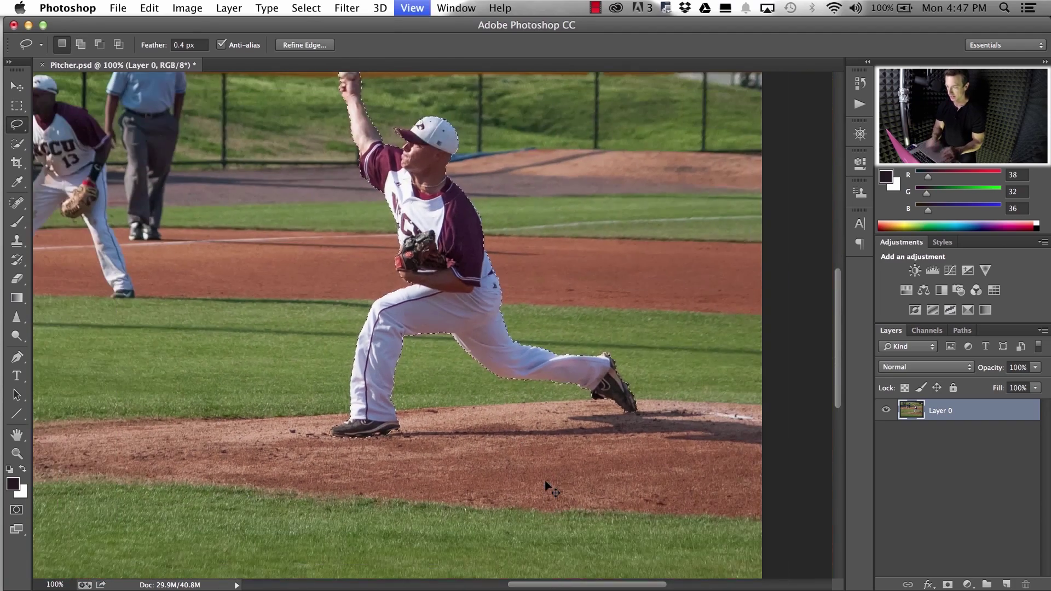
Fit the full photo in view, switch to the Move tool, and open the Select menu
{"action": "key", "text": "super+h"}
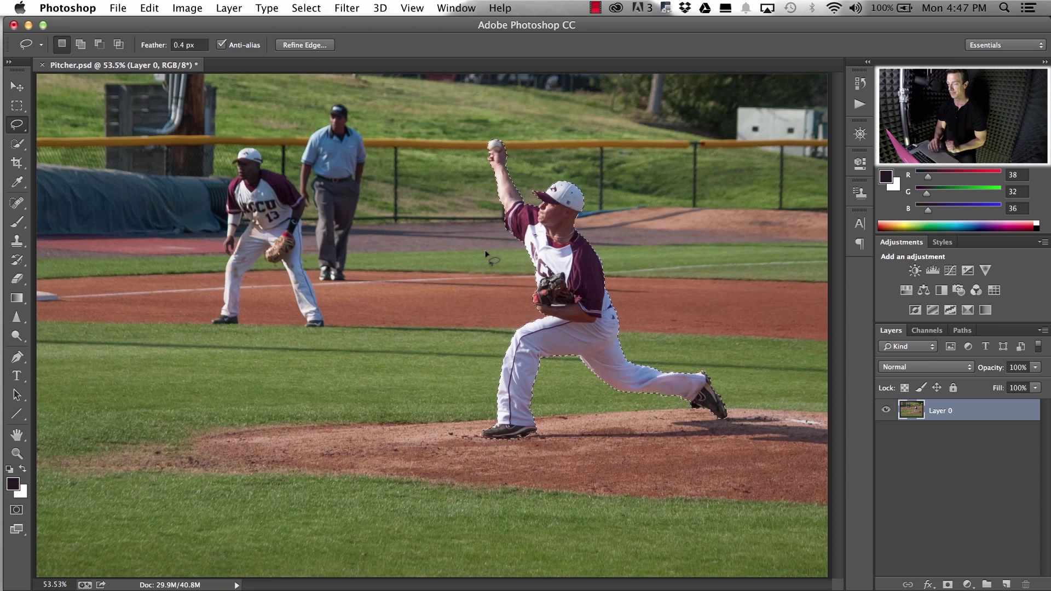
{"action": "key", "text": "v"}
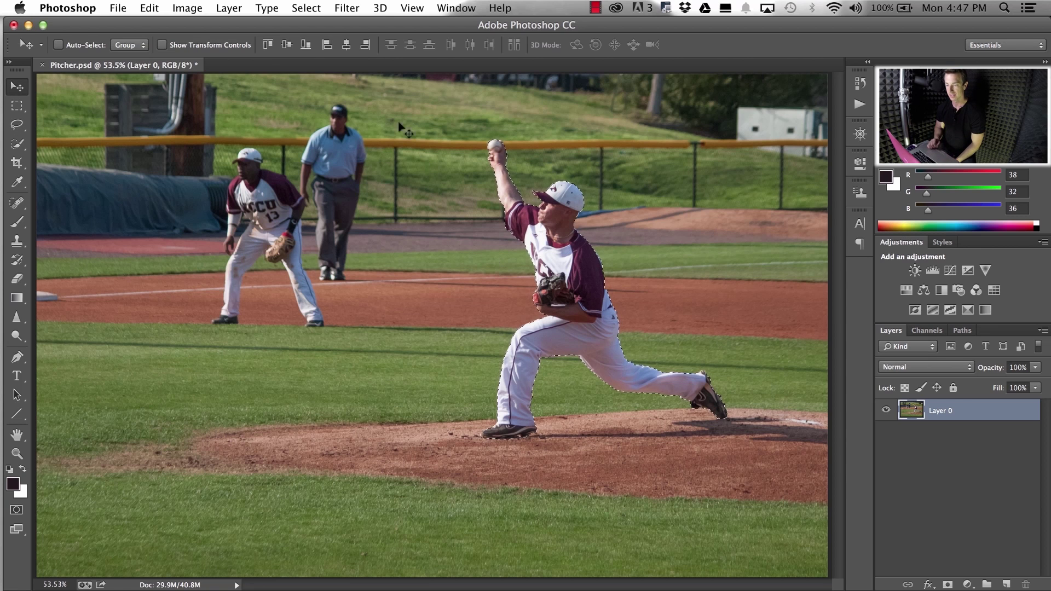
{"action": "left_click", "coordinate": [306, 7]}
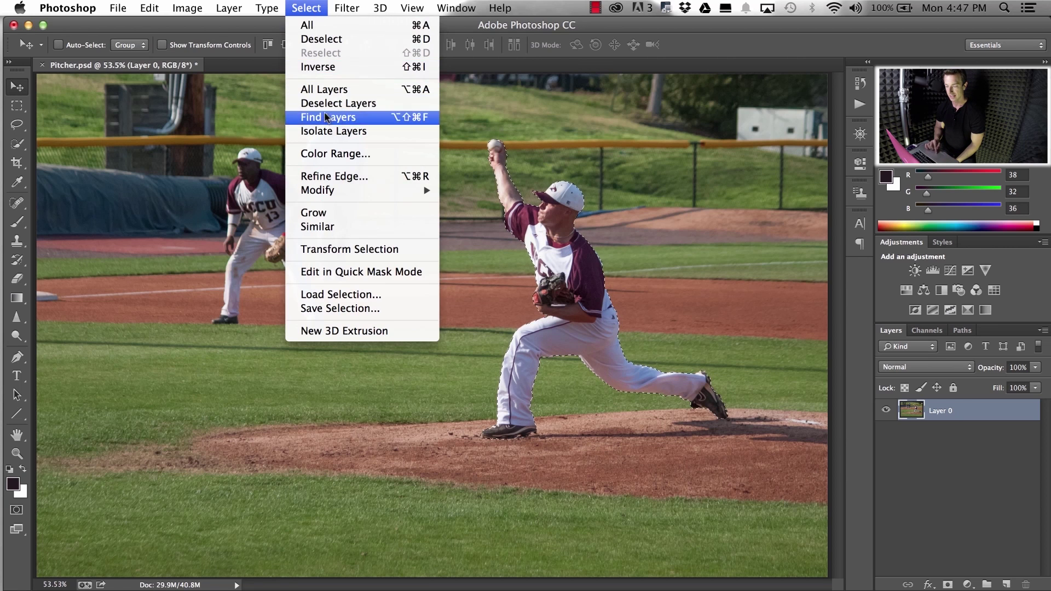
Choose Save Selection and name the new channel 'Pitcher Selection Boom'
{"action": "left_click", "coordinate": [360, 310]}
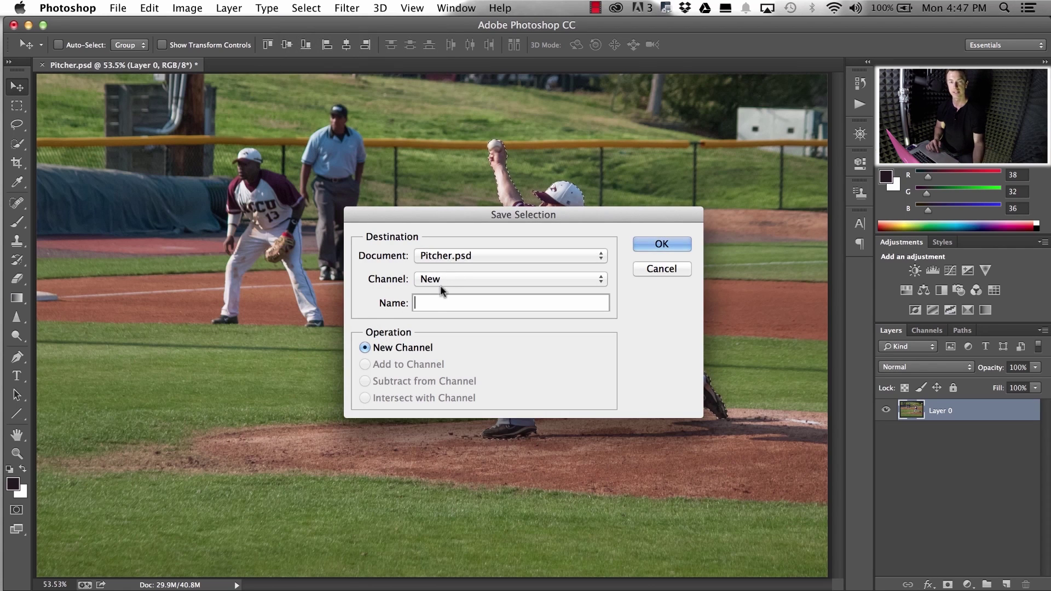
{"action": "type", "text": "Pitcher Select"}
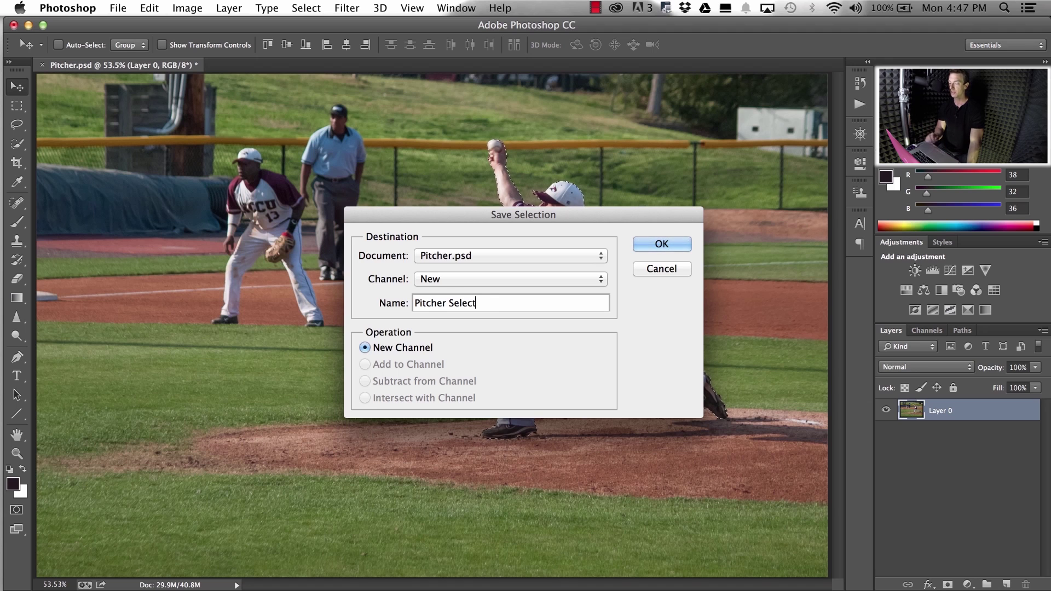
{"action": "type", "text": "ion Boom"}
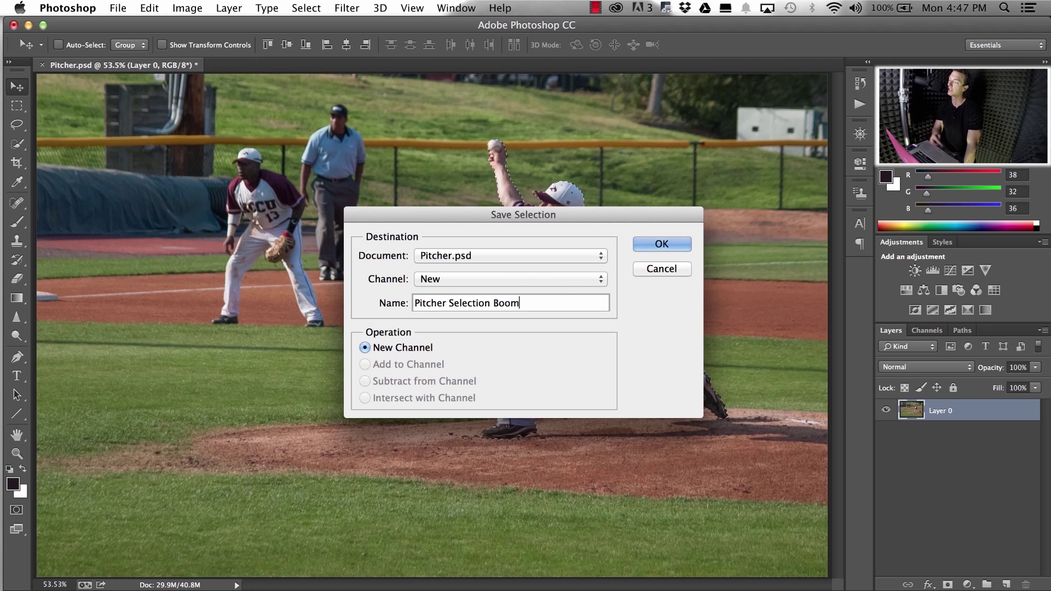